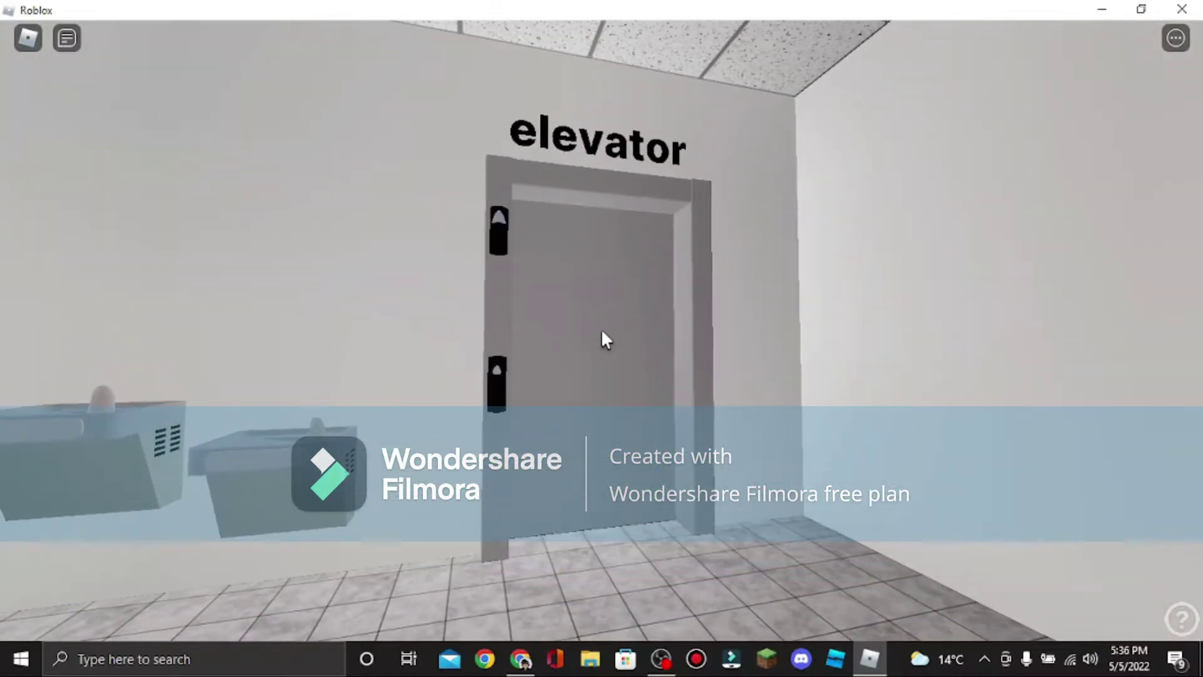
- Call the elevator, walk into the car, select floor 2 and close the doors
{"action": "key", "text": "w"}
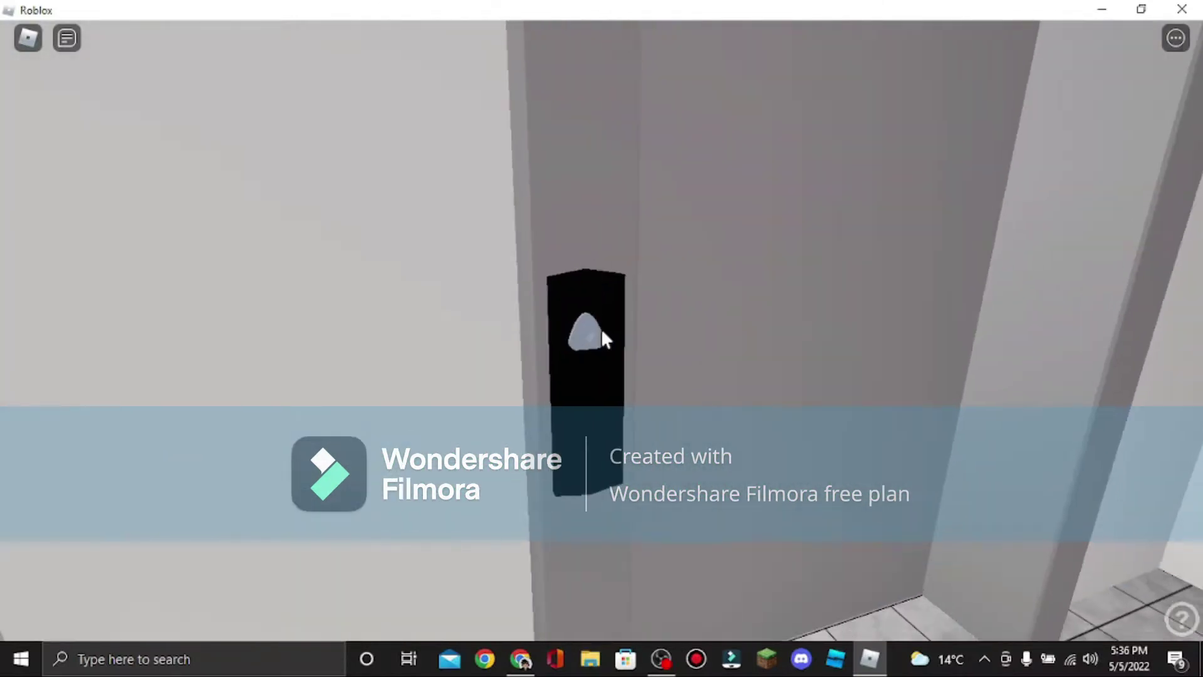
{"action": "left_click", "coordinate": [601, 328]}
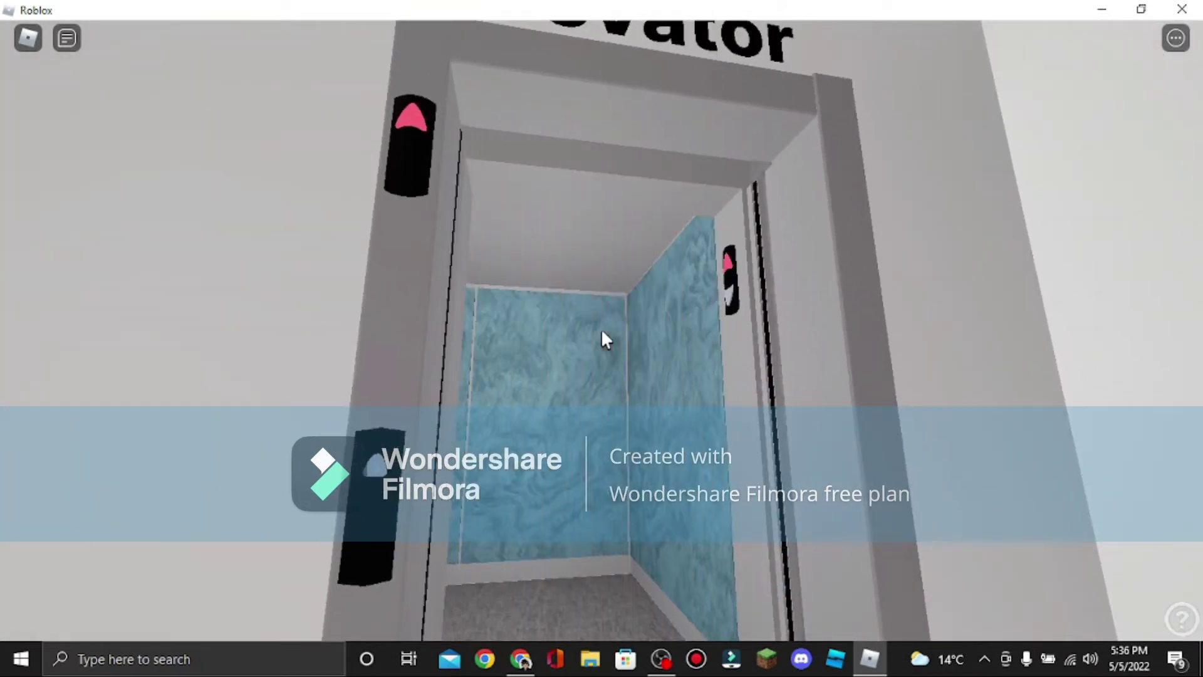
{"action": "key", "text": "w"}
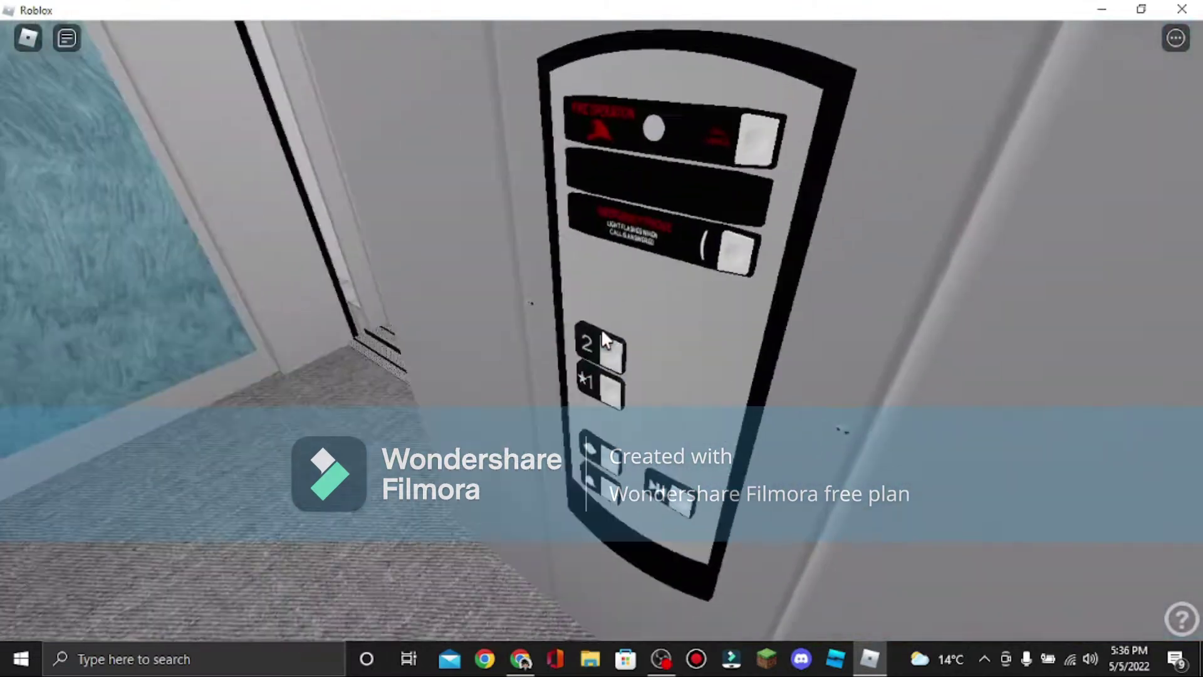
{"action": "left_click", "coordinate": [601, 328]}
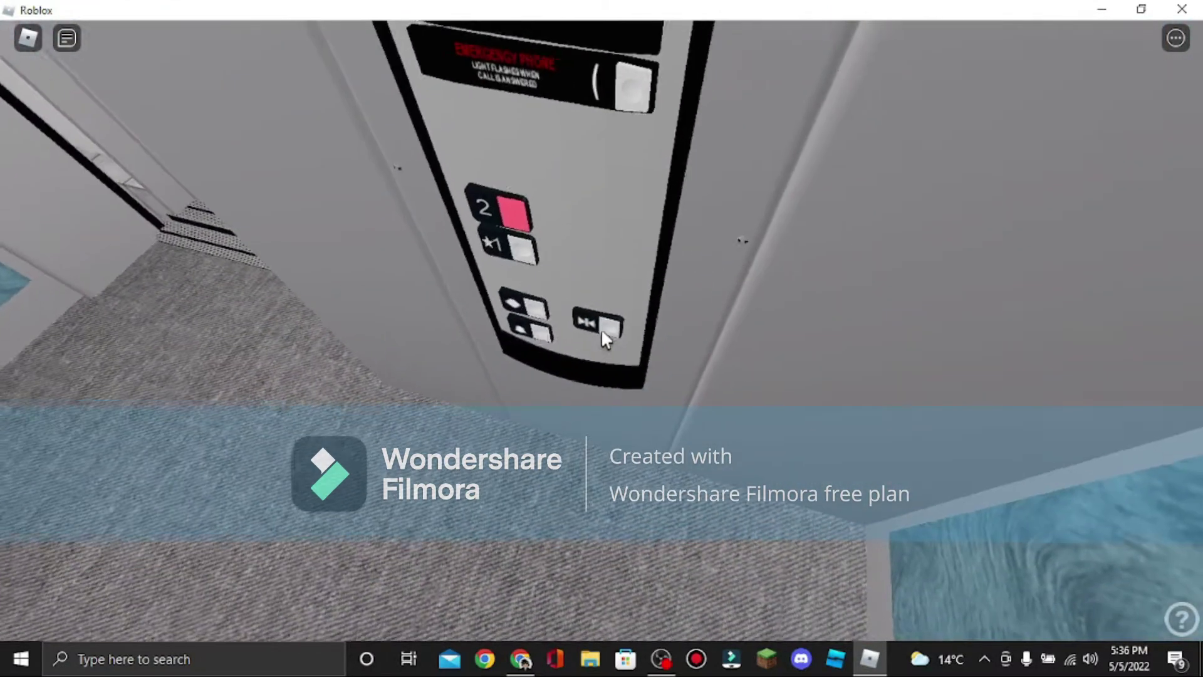
{"action": "left_click", "coordinate": [601, 328]}
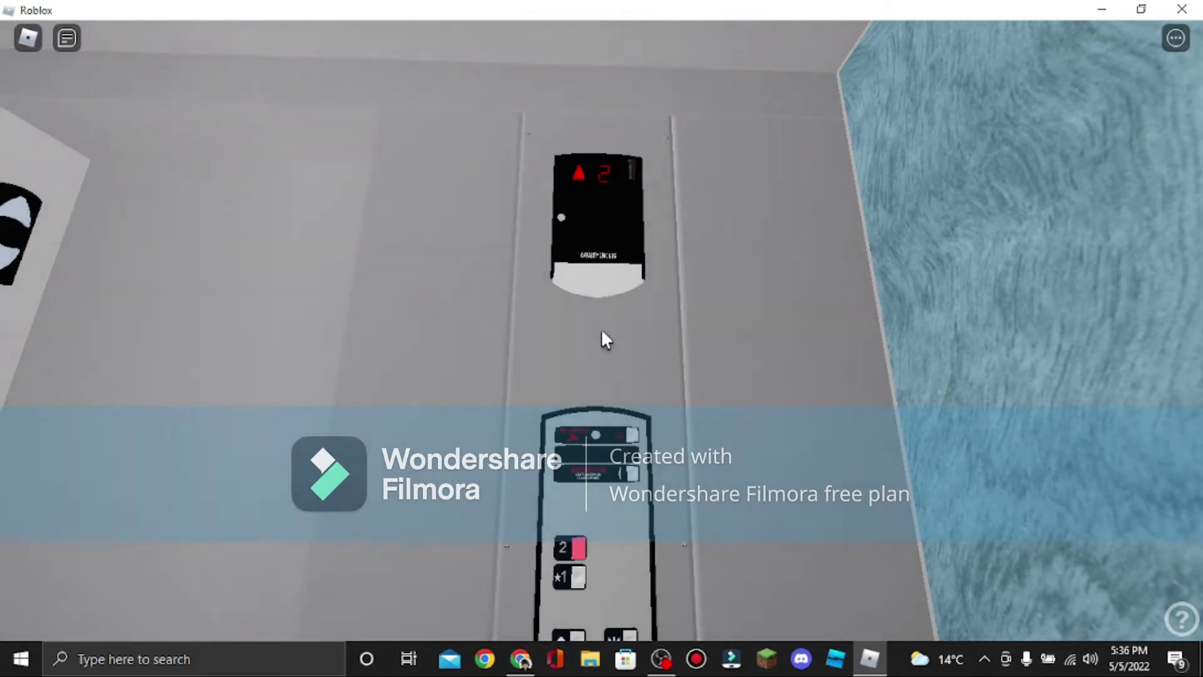
{"action": "key", "text": "w"}
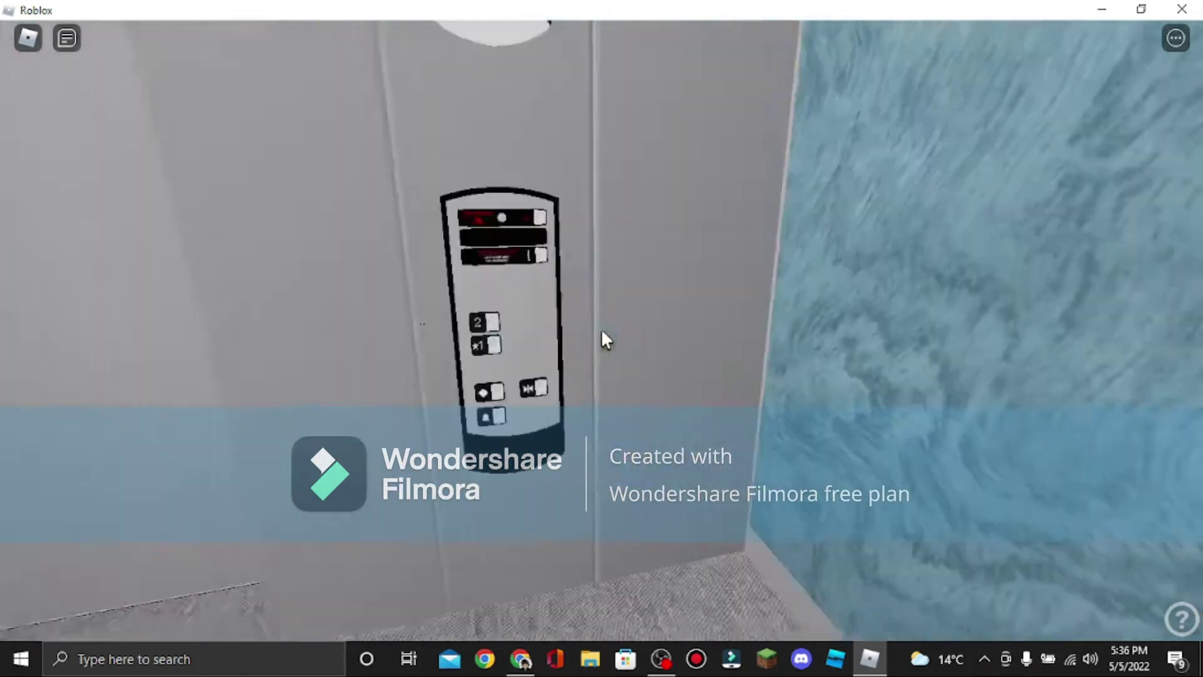
- Open the car doors onto the floor 2 hallway and press floor 2 again
{"action": "key", "text": "s"}
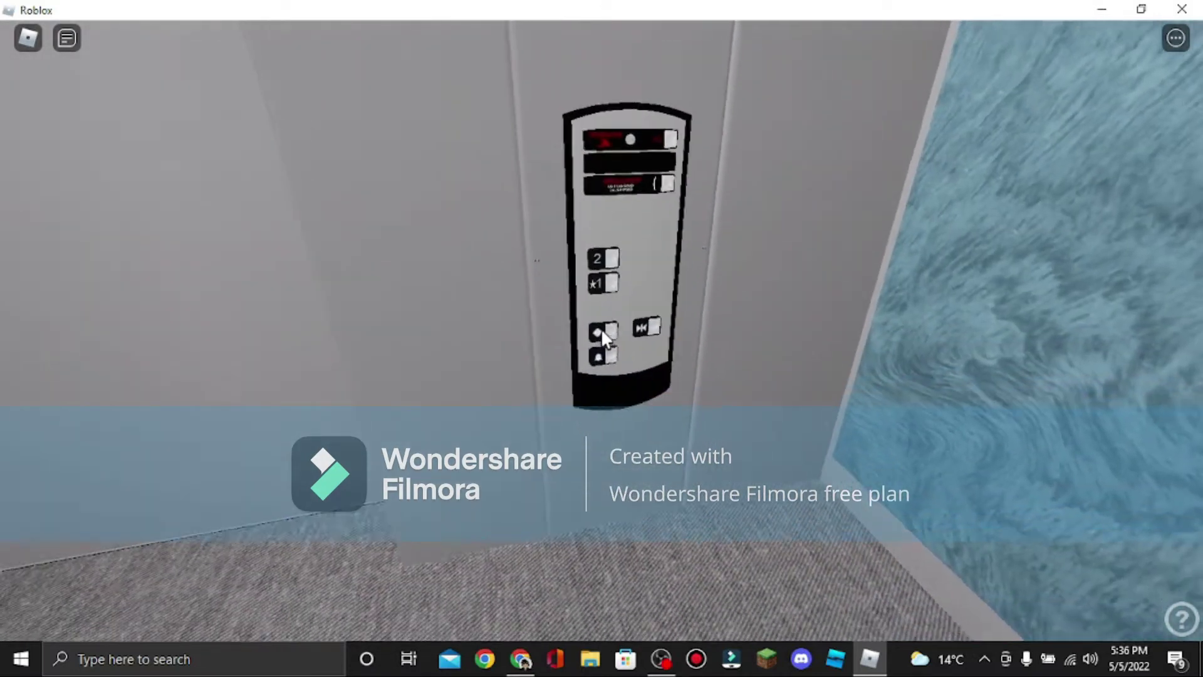
{"action": "left_click", "coordinate": [601, 328]}
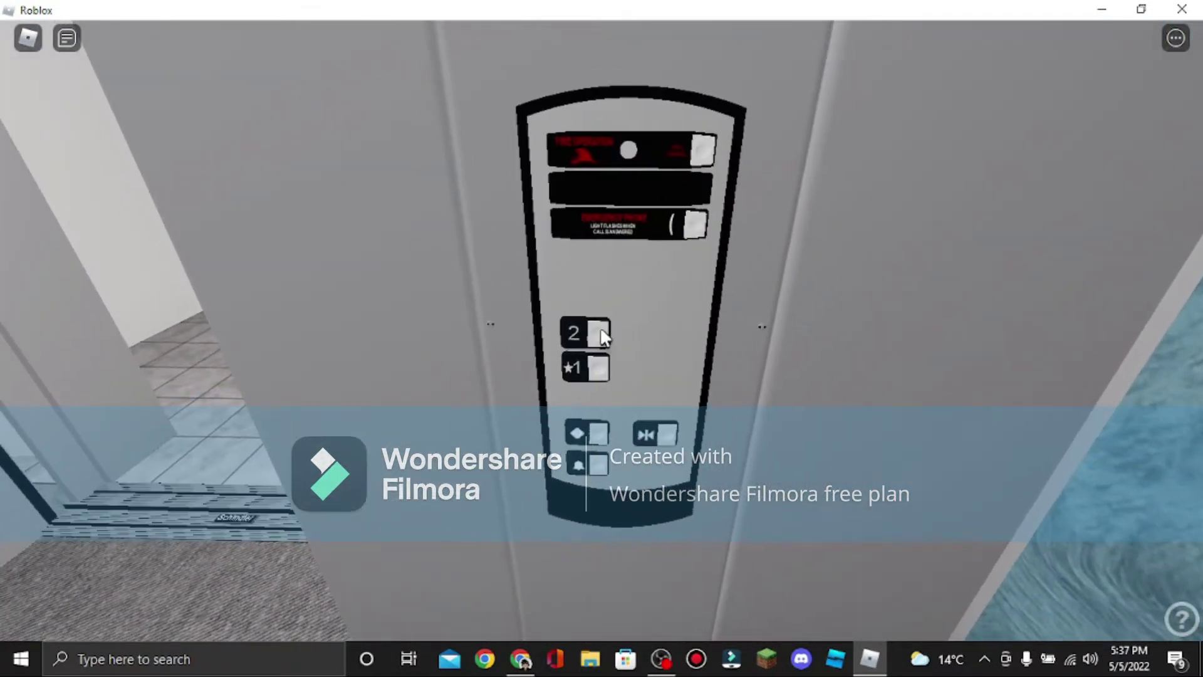
{"action": "left_click", "coordinate": [602, 328]}
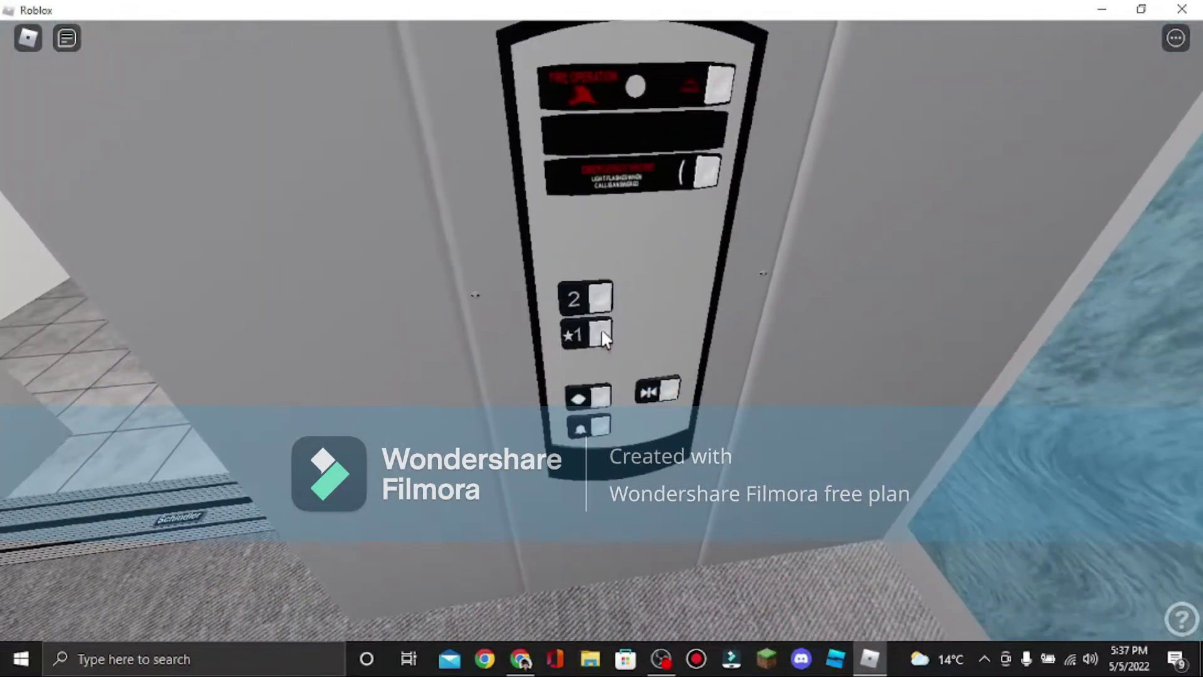
- Ride down to floor 1, look around the doorway in third-person, then face the floor buttons
{"action": "left_click", "coordinate": [601, 328]}
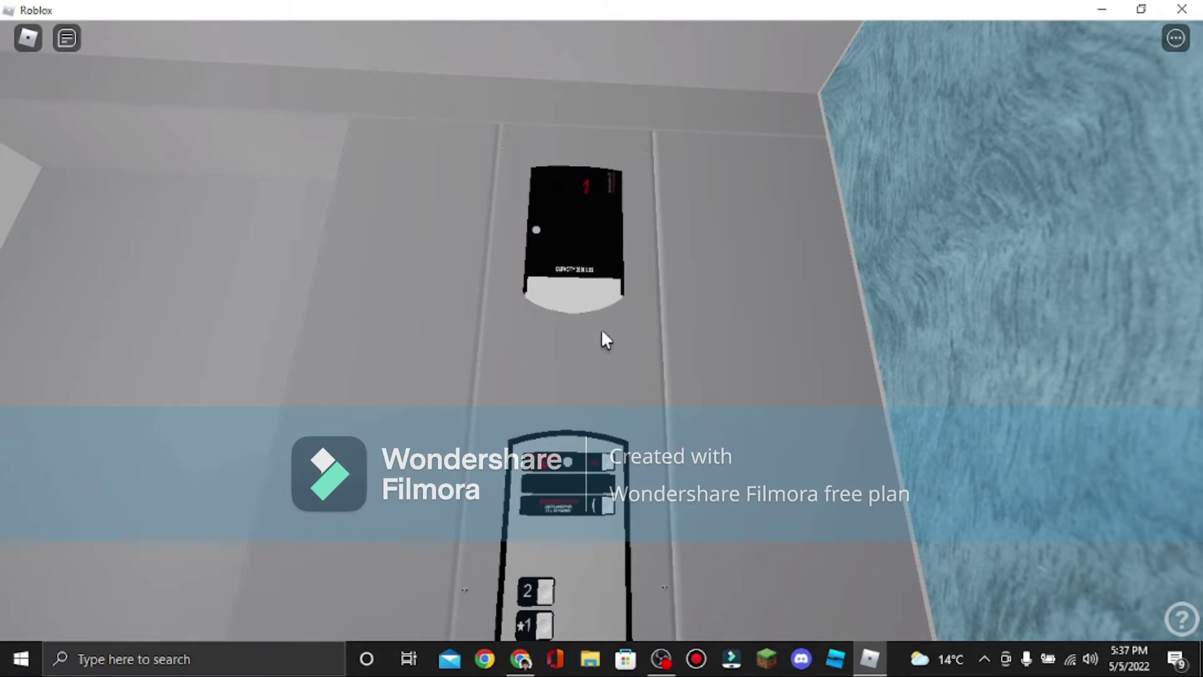
{"action": "key", "text": "Left"}
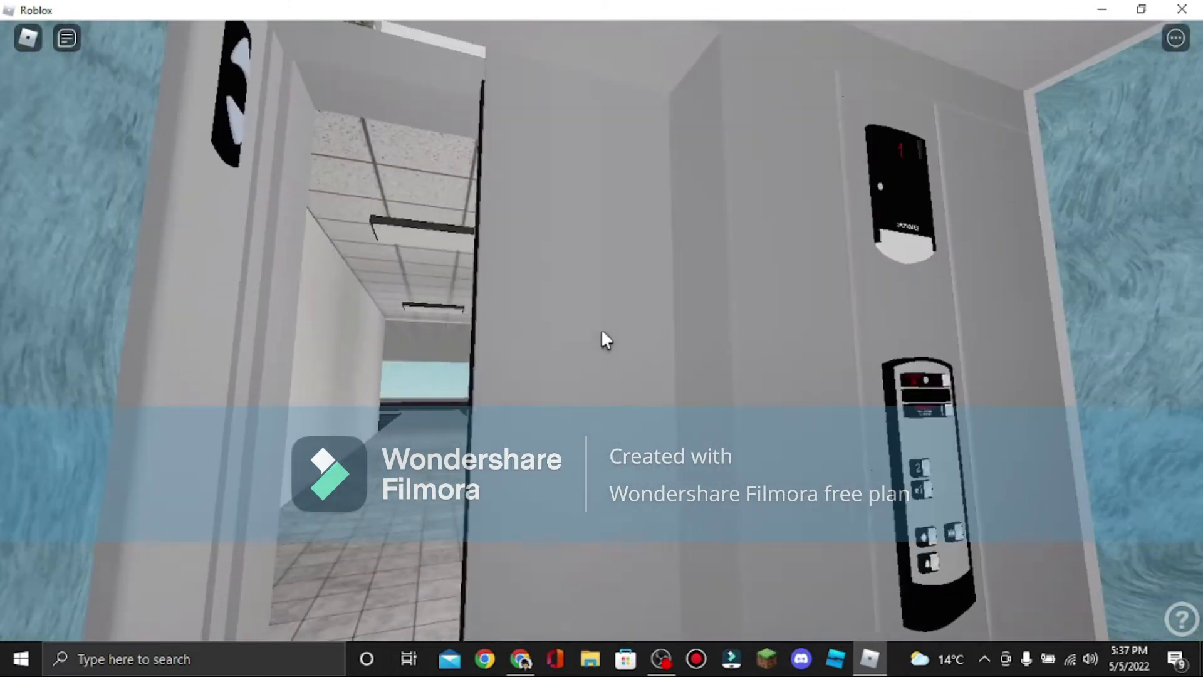
{"action": "key", "text": "Left"}
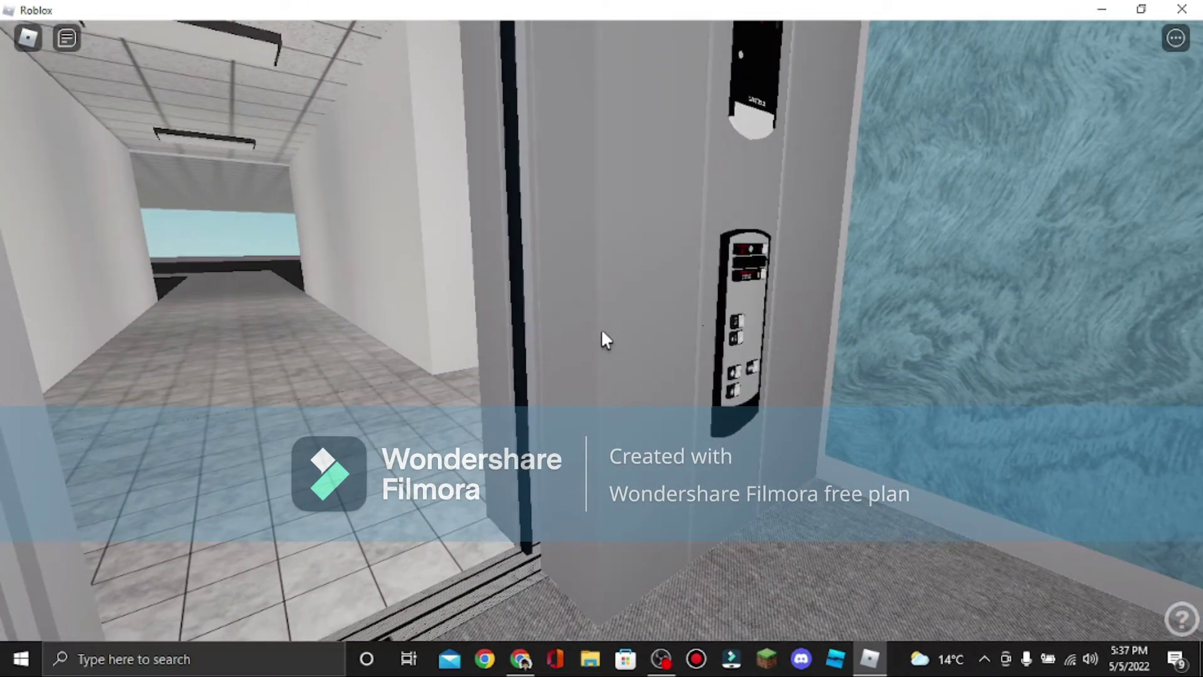
{"action": "key", "text": "Right"}
{"action": "key", "text": "Down"}
{"action": "key", "text": "Right"}
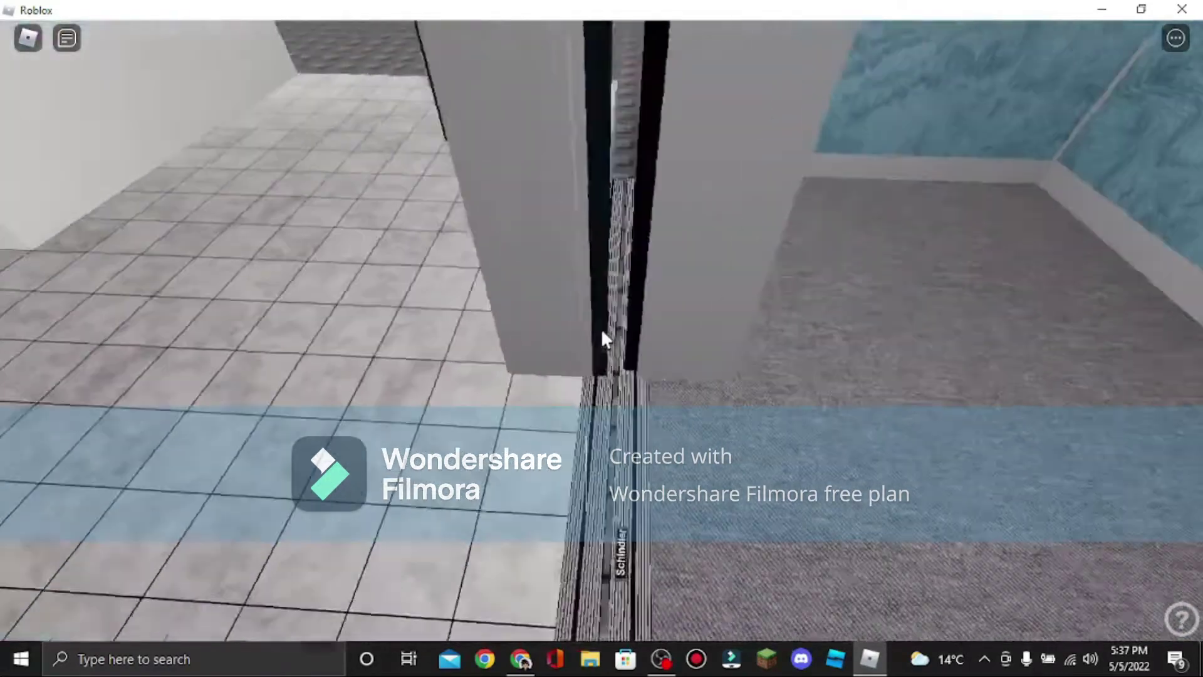
{"action": "key", "text": "Up"}
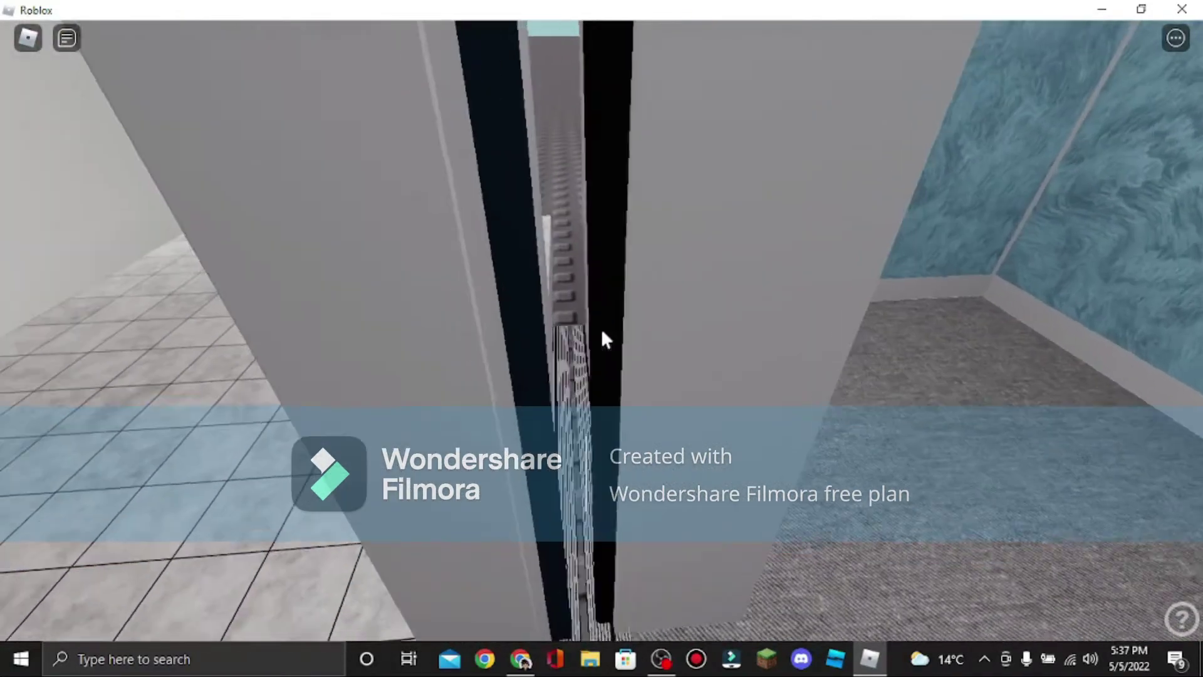
{"action": "key", "text": "Down"}
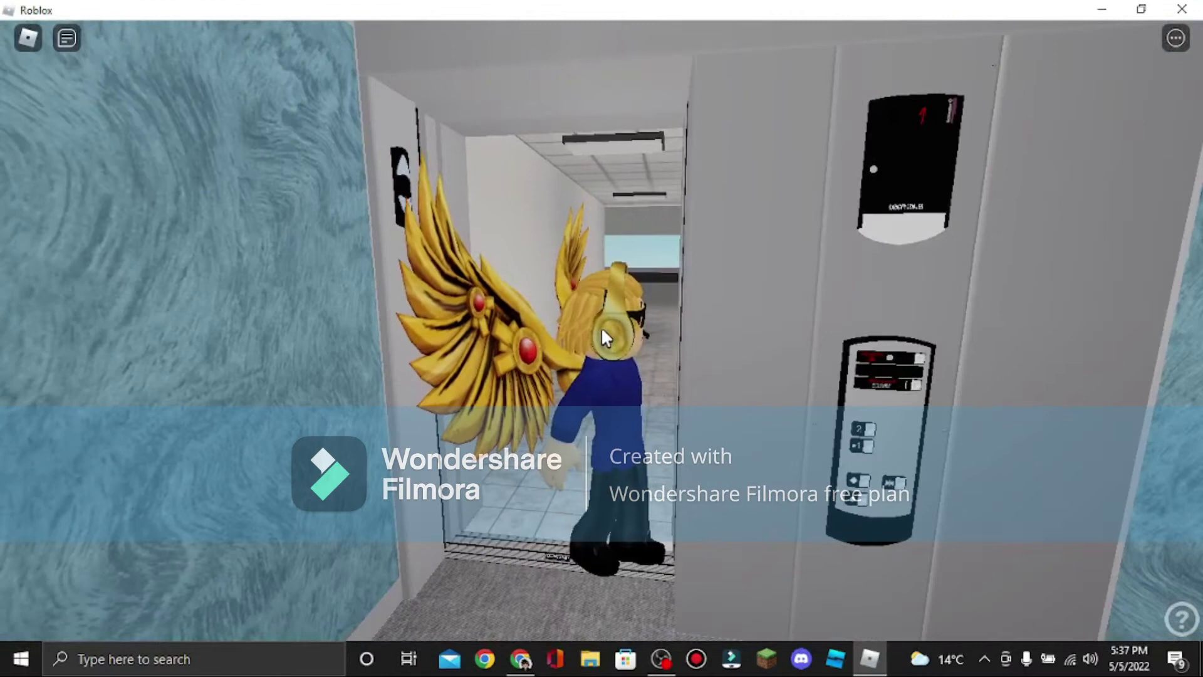
{"action": "scroll", "coordinate": [893, 450], "scroll_direction": "up", "scroll_amount": 2}
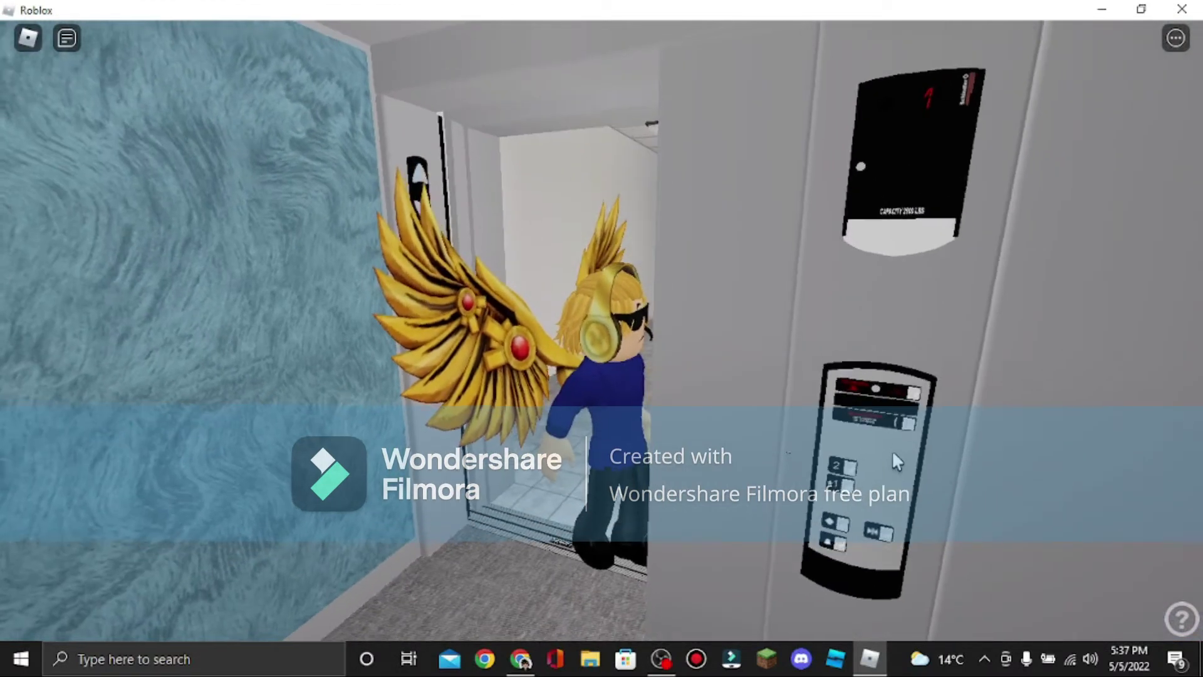
{"action": "scroll", "coordinate": [893, 450], "scroll_direction": "up", "scroll_amount": 2}
{"action": "key", "text": "Right"}
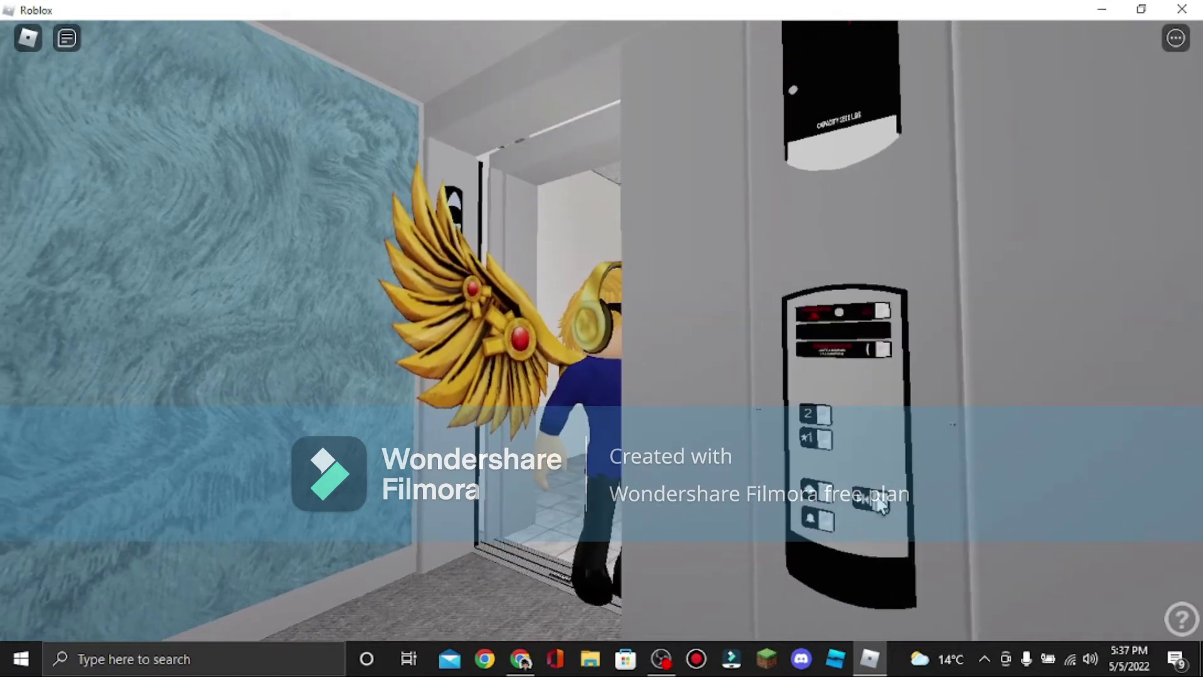
- Back out of the car to view the doorway and the elevator sign
{"action": "left_click", "coordinate": [824, 411]}
{"action": "key", "text": "s"}
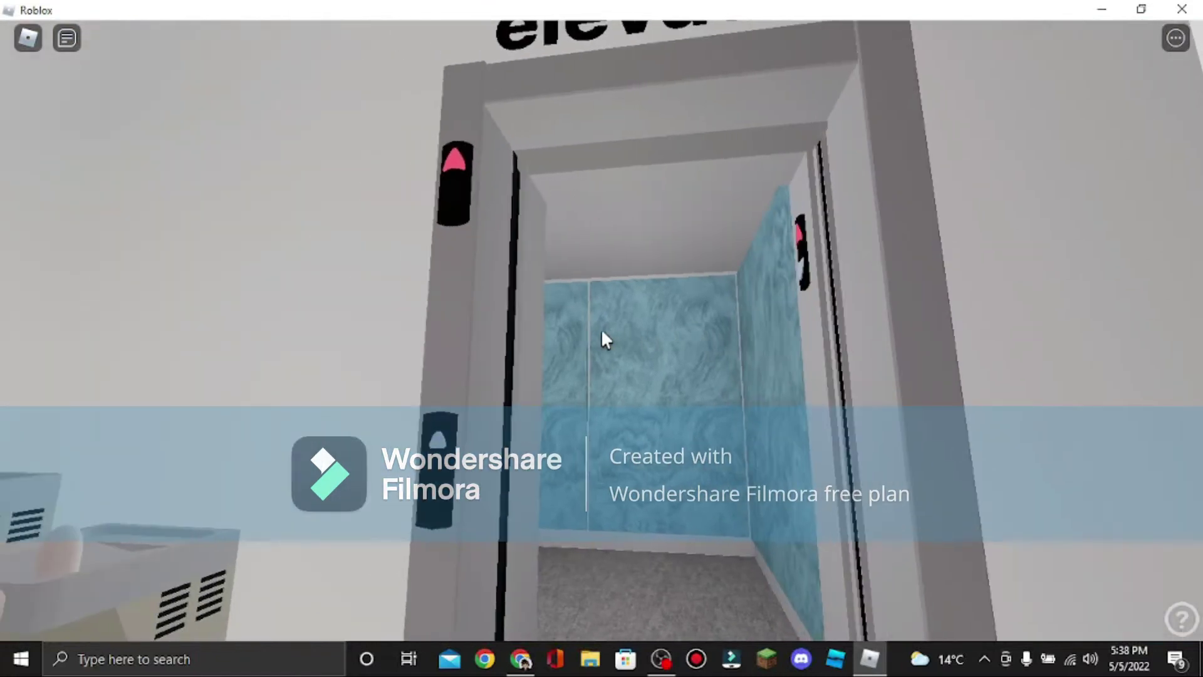
{"action": "key", "text": "s"}
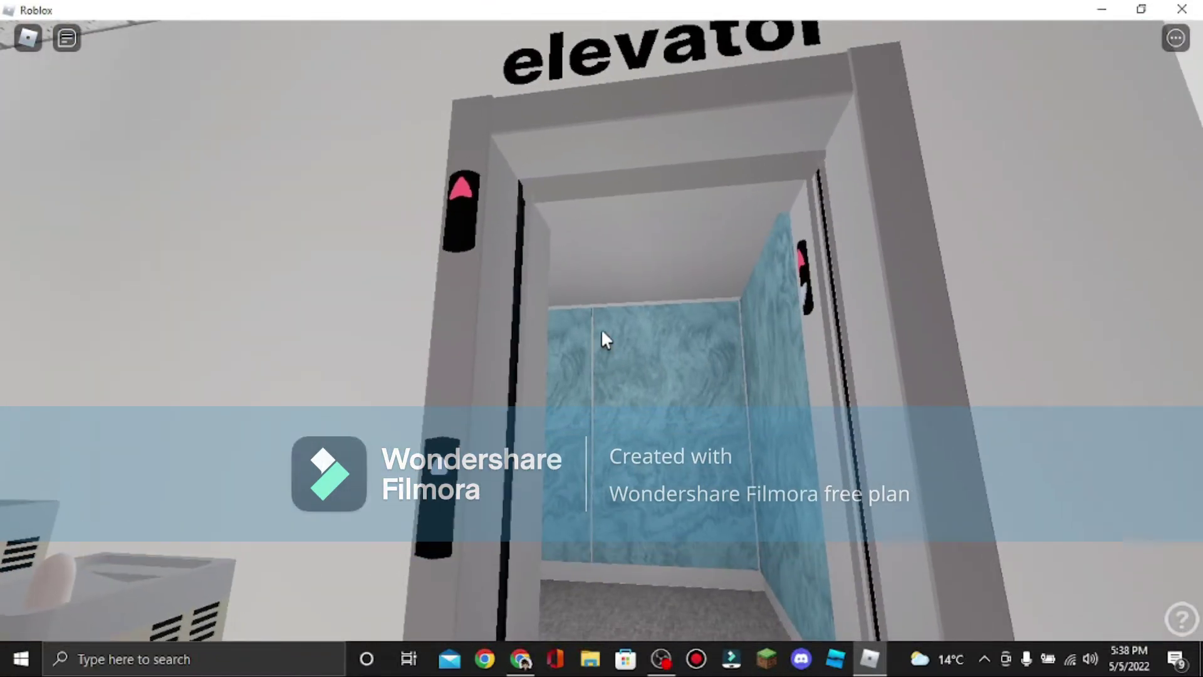
- Walk into the car and back out, looking up at the sign and down at the floor
{"action": "key", "text": "w"}
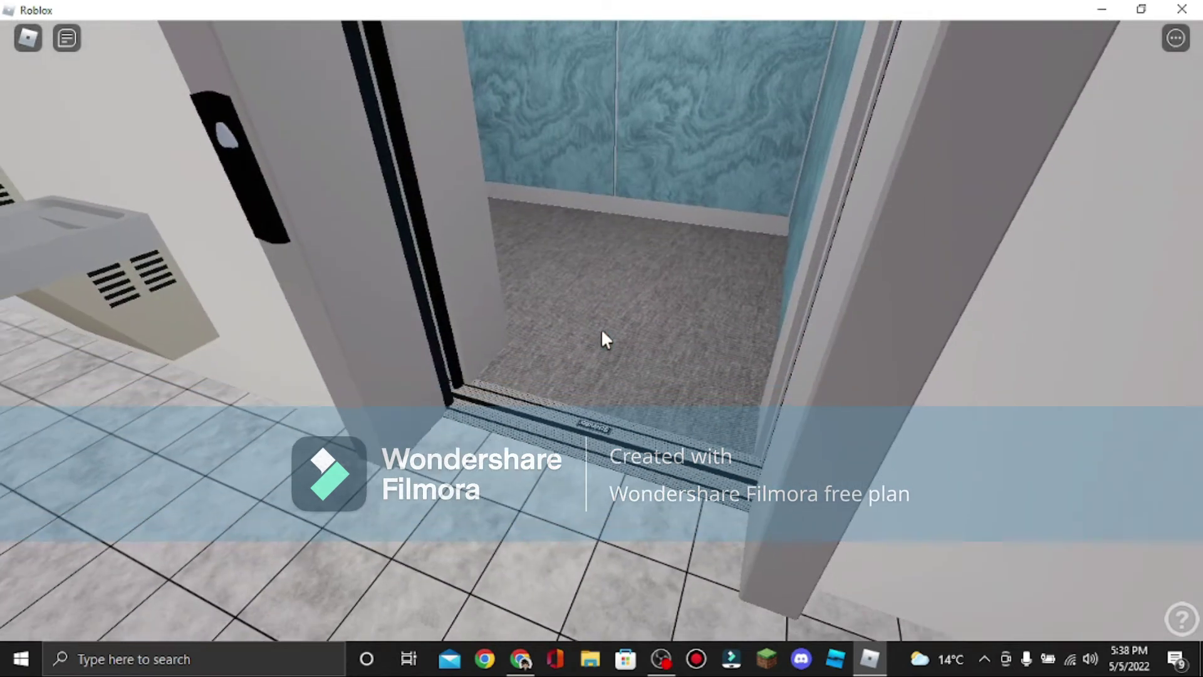
{"action": "key", "text": "w"}
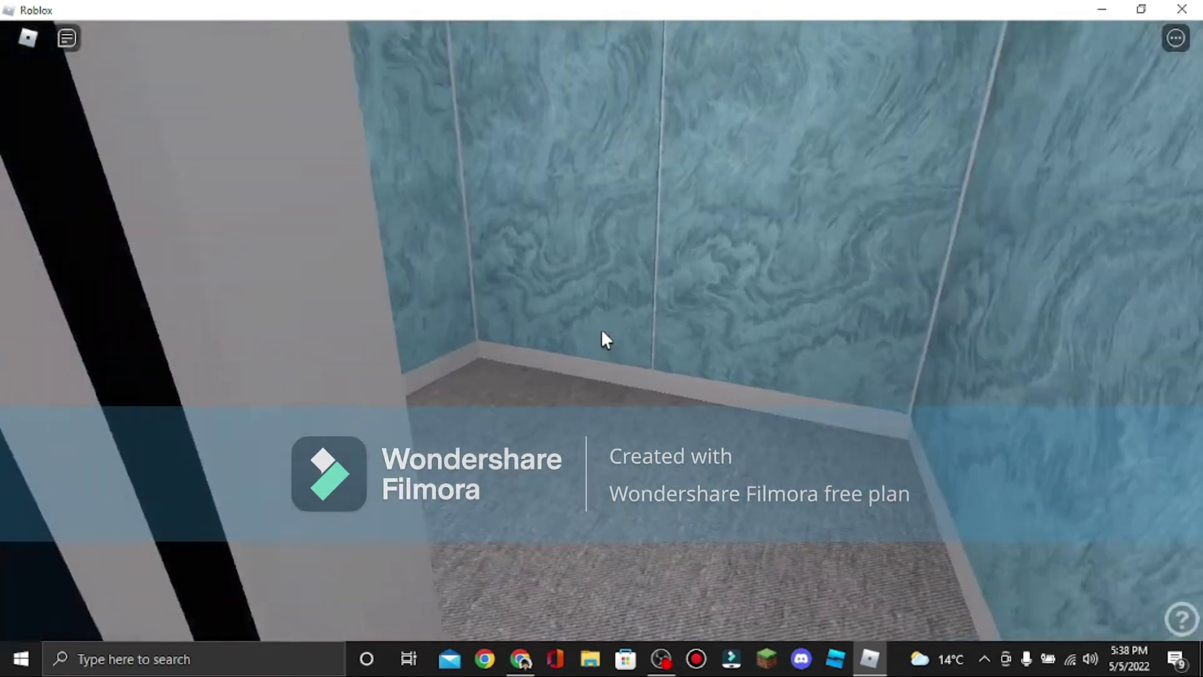
{"action": "key", "text": "s"}
{"action": "left_click_drag", "start_coordinate": [601, 329], "coordinate": [601, 328]}
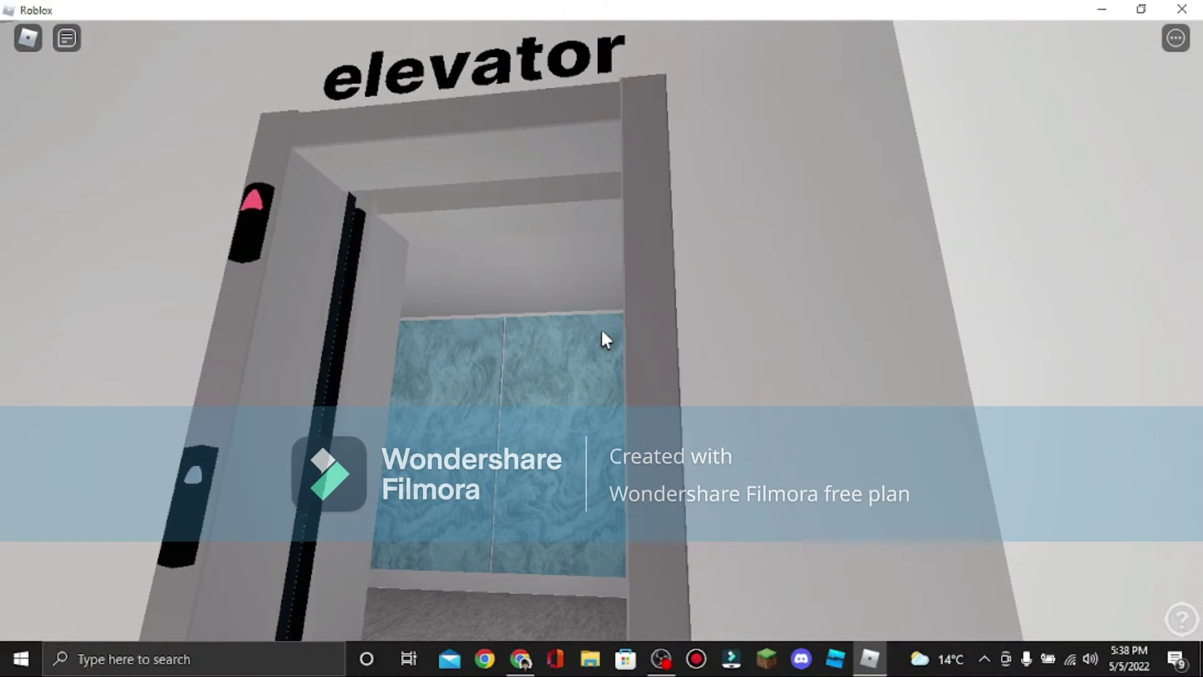
{"action": "key", "text": "w"}
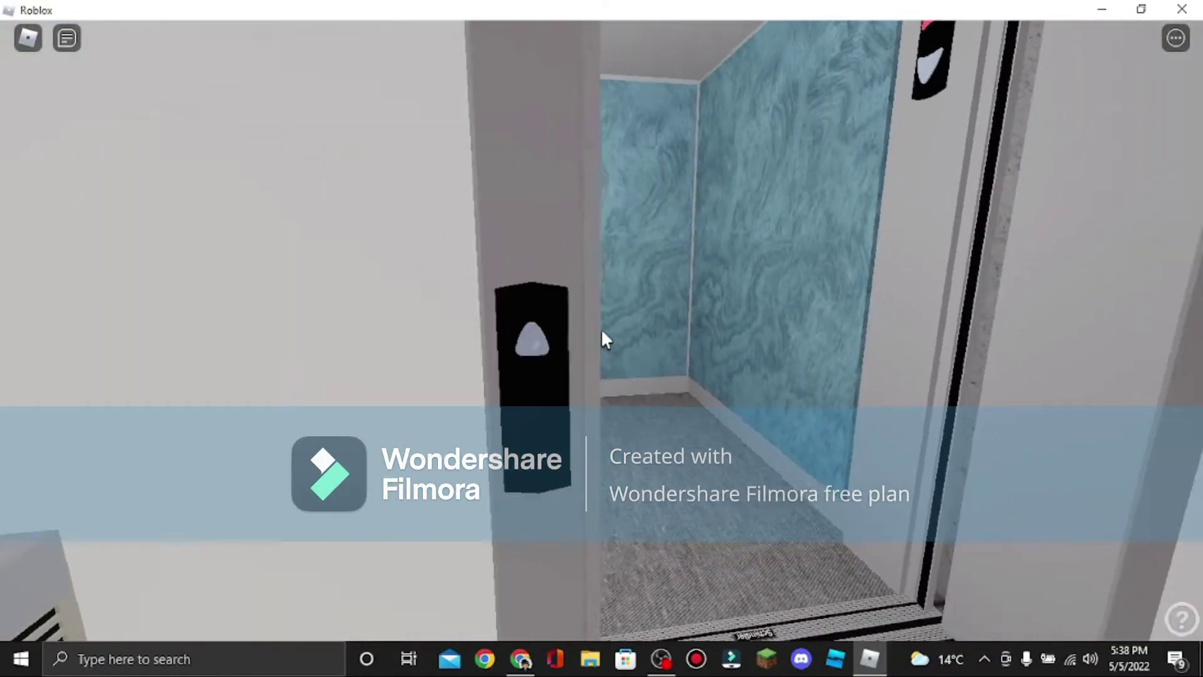
{"action": "left_click_drag", "start_coordinate": [600, 328], "coordinate": [602, 328]}
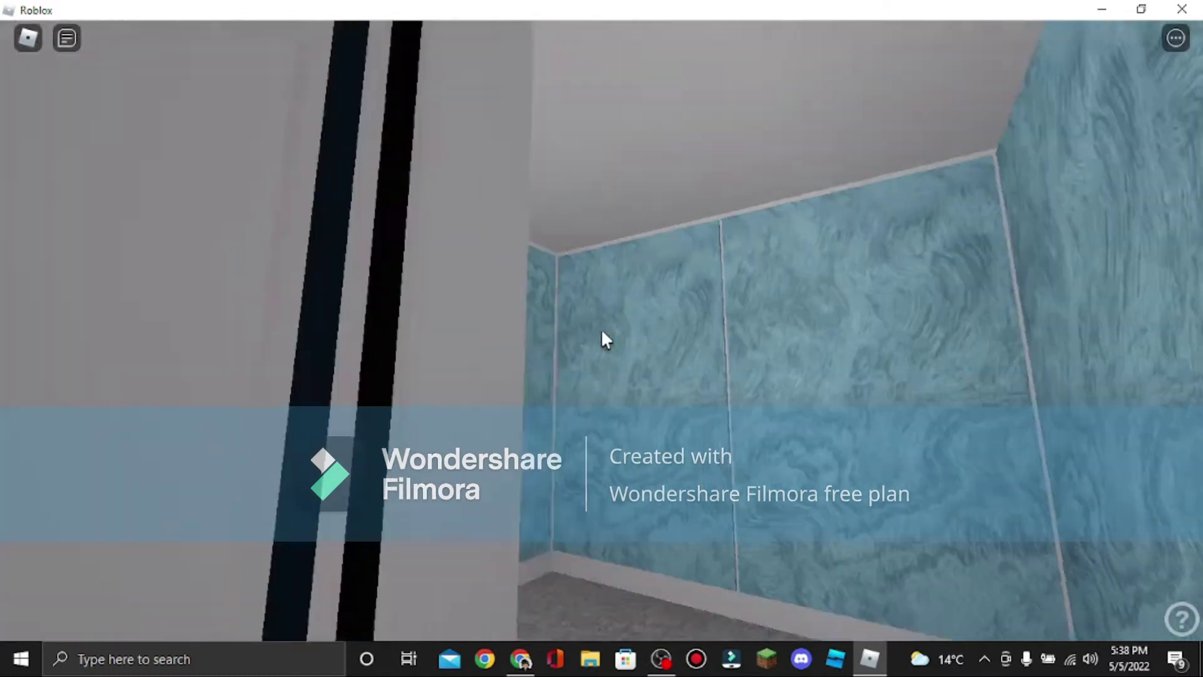
{"action": "left_click_drag", "start_coordinate": [601, 329], "coordinate": [600, 328]}
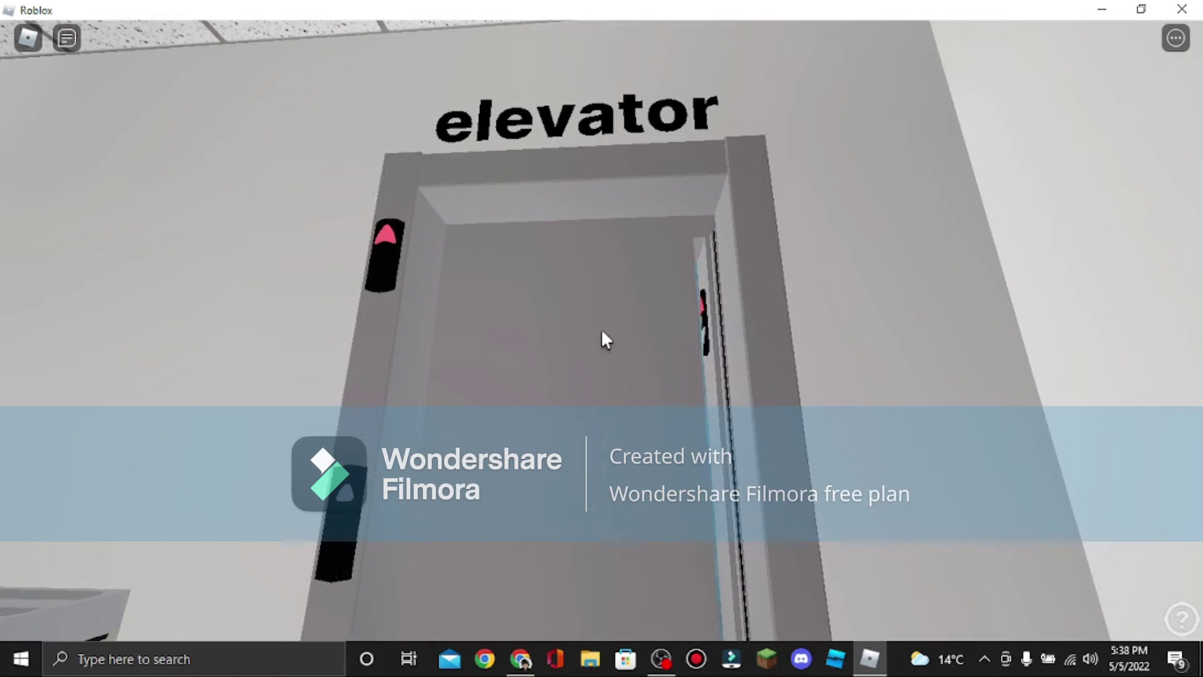
- Stand in the hallway by the drinking fountain while the elevator doors shut
{"action": "key", "text": "w"}
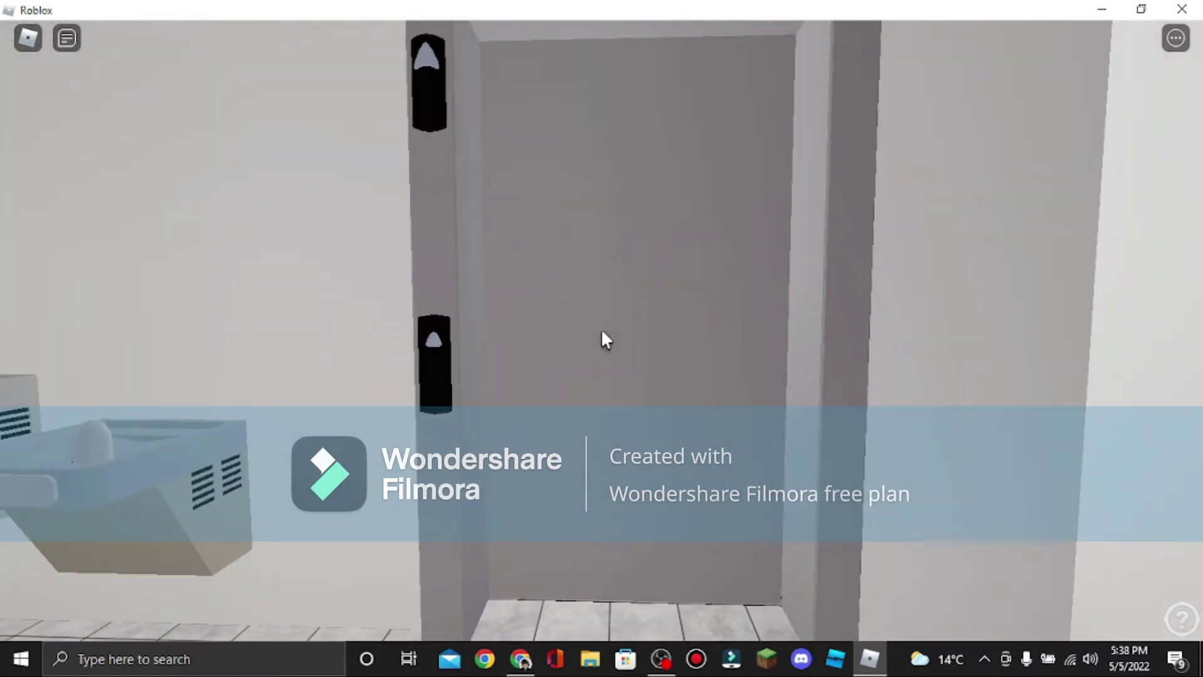